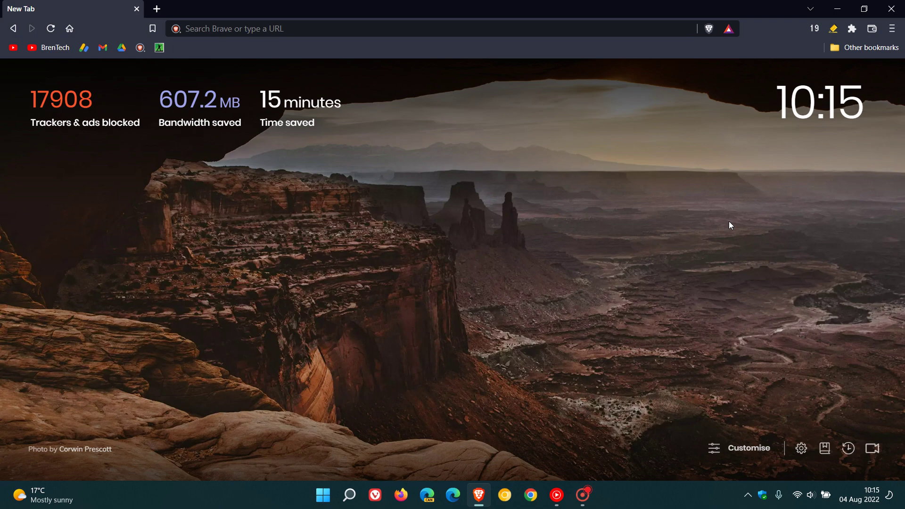
- Open Import bookmarks and settings from the menu, check the browser list, and cancel without importing
{"action": "left_click", "coordinate": [891, 29]}
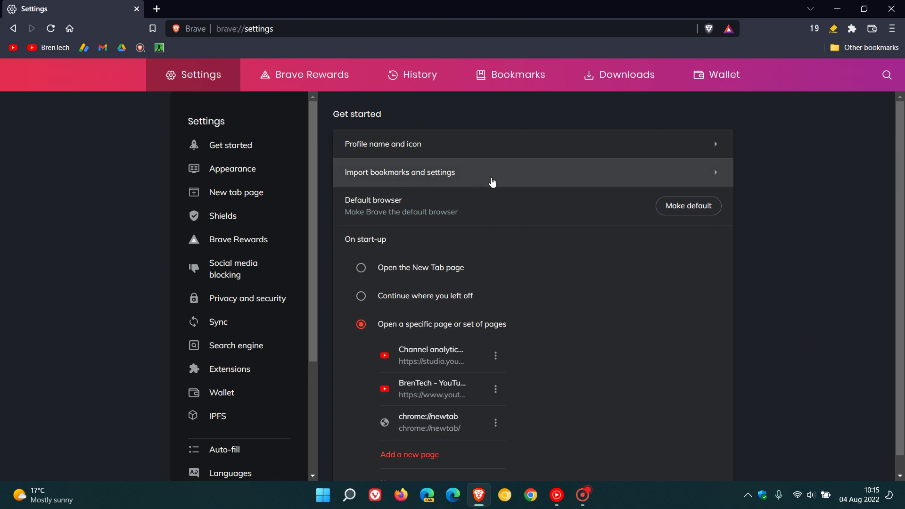
{"action": "left_click", "coordinate": [548, 181]}
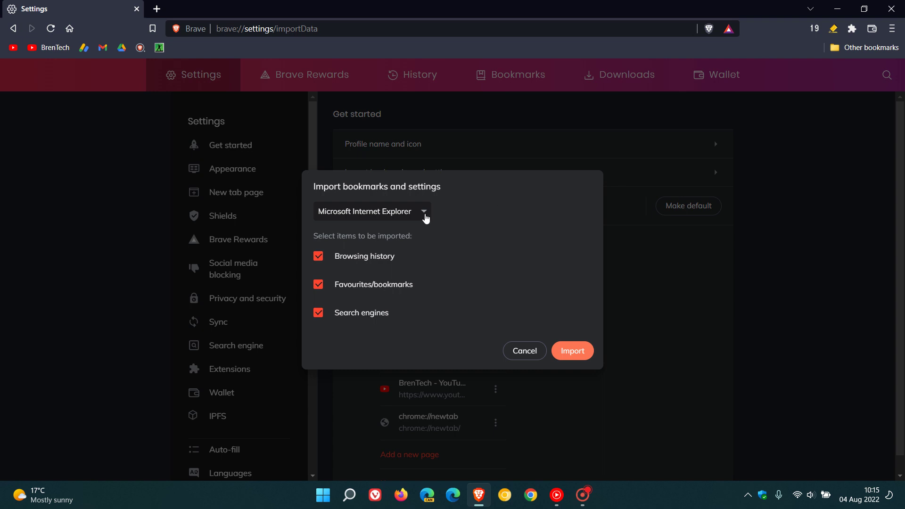
{"action": "left_click", "coordinate": [424, 213]}
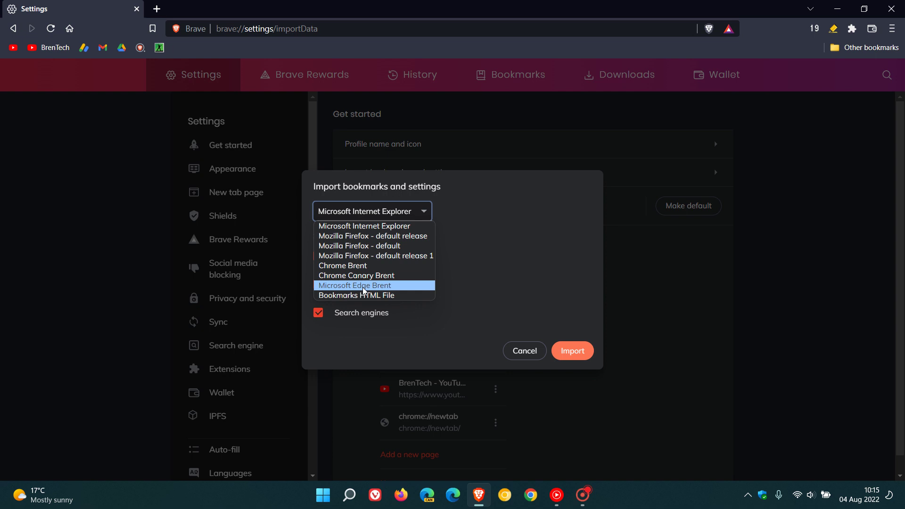
{"action": "left_click", "coordinate": [535, 272]}
{"action": "left_click", "coordinate": [532, 354]}
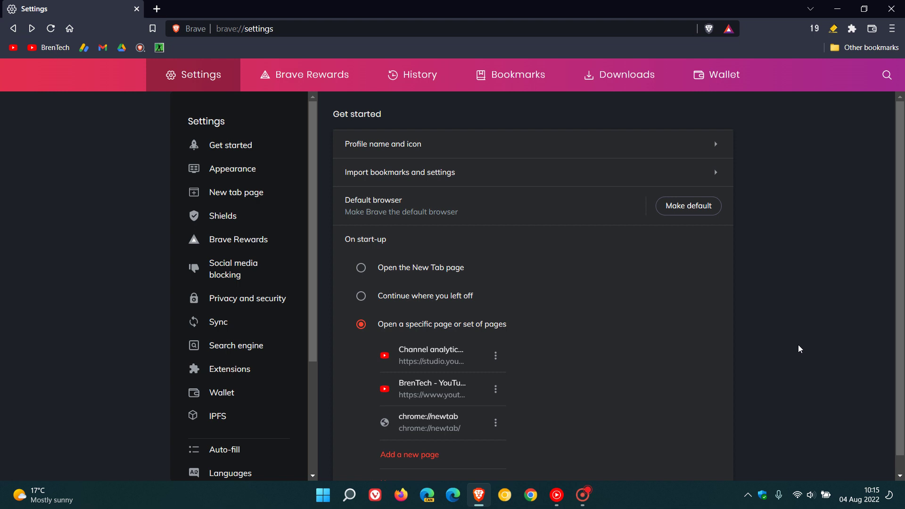
- In Search engine settings, review the private-window engine choices and keep Brave selected
{"action": "left_click", "coordinate": [242, 349]}
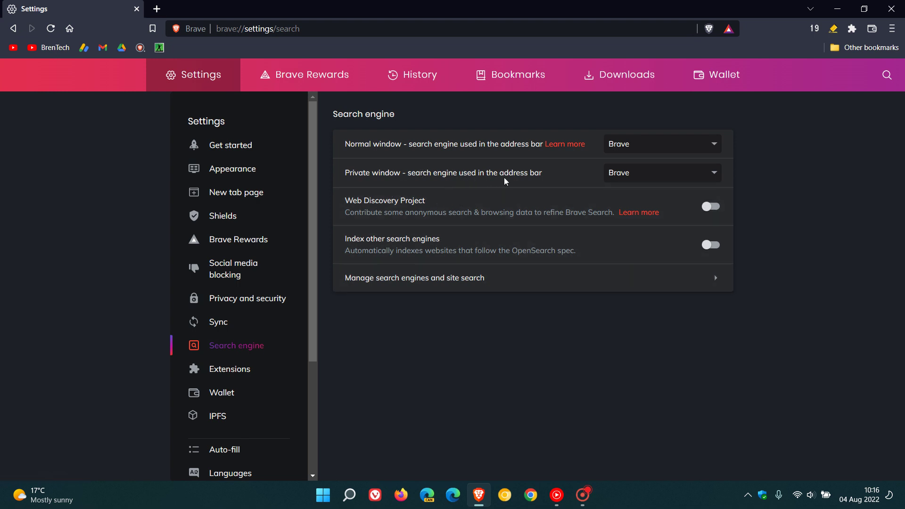
{"action": "left_click", "coordinate": [718, 174]}
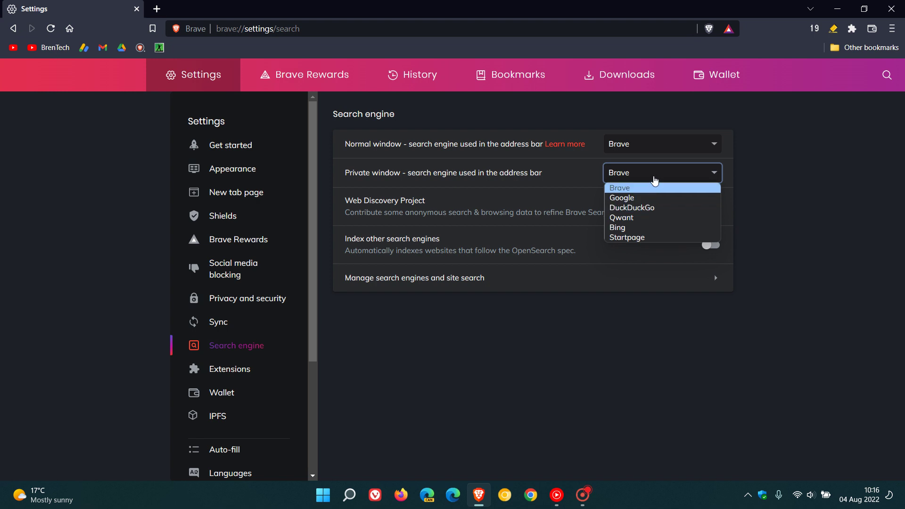
{"action": "left_click", "coordinate": [857, 255]}
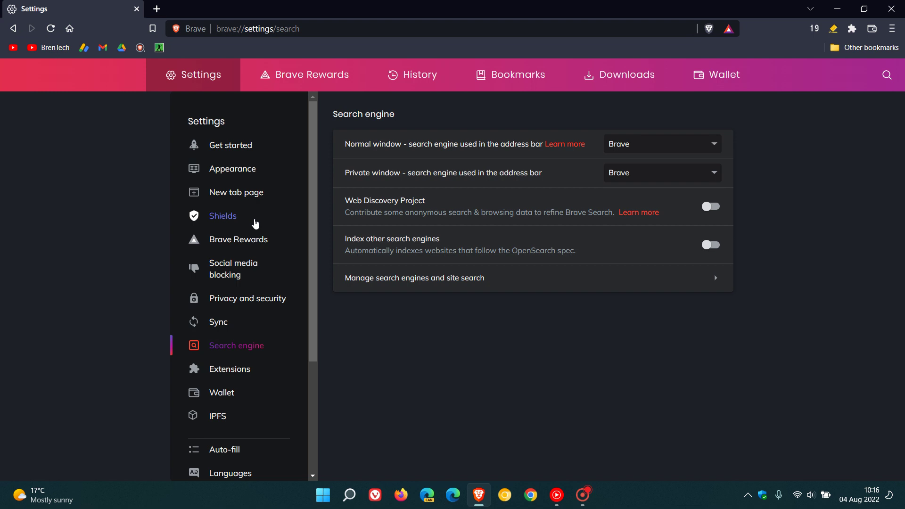
- View Appearance settings down to the address bar autocomplete options for top sites, history and bookmarks
{"action": "left_click", "coordinate": [246, 173]}
{"action": "scroll", "coordinate": [820, 245], "scroll_direction": "down", "scroll_amount": 3}
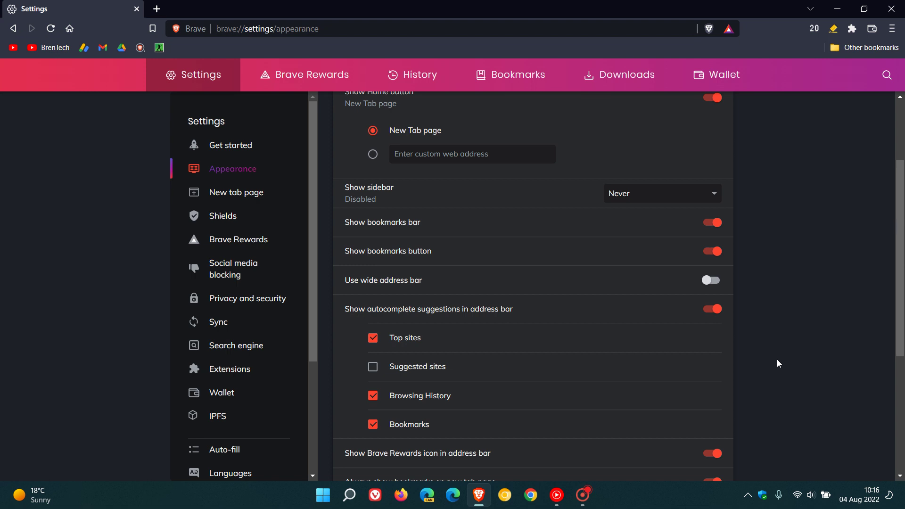
- Open a new private window from the main menu, then close it
{"action": "left_click", "coordinate": [892, 30]}
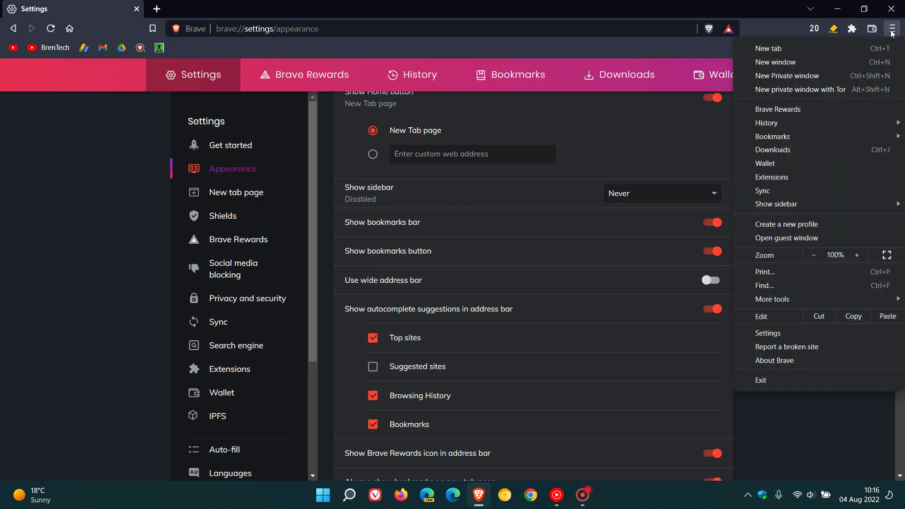
{"action": "left_click", "coordinate": [834, 75]}
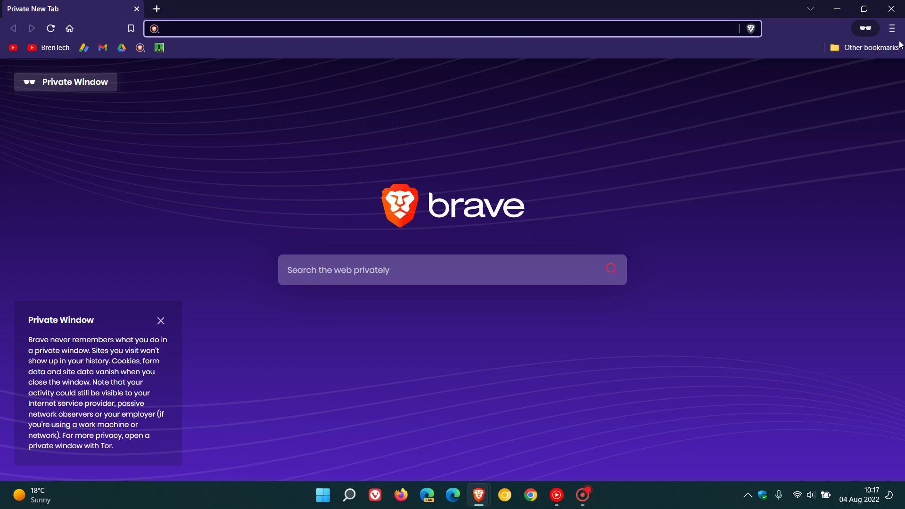
{"action": "left_click", "coordinate": [891, 9]}
- Open a new private window with Tor, close it, and load the New Tab page
{"action": "left_click", "coordinate": [892, 37]}
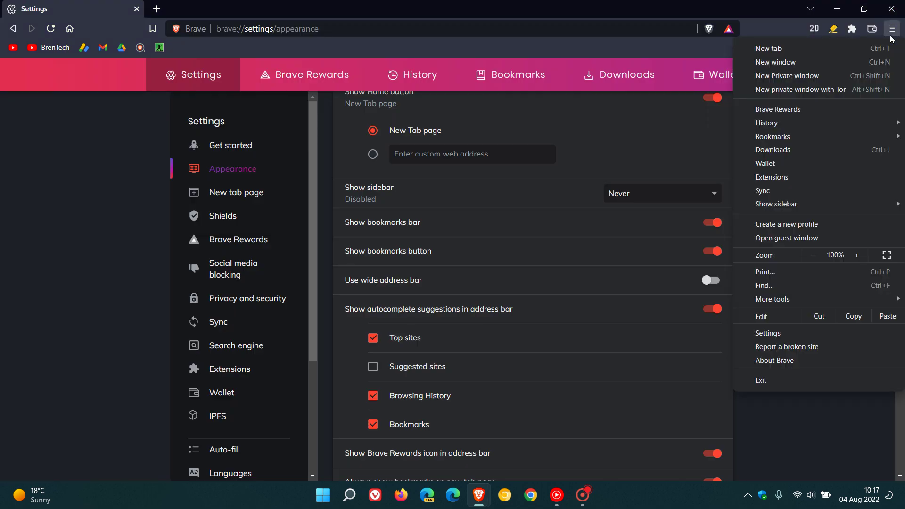
{"action": "left_click", "coordinate": [854, 90]}
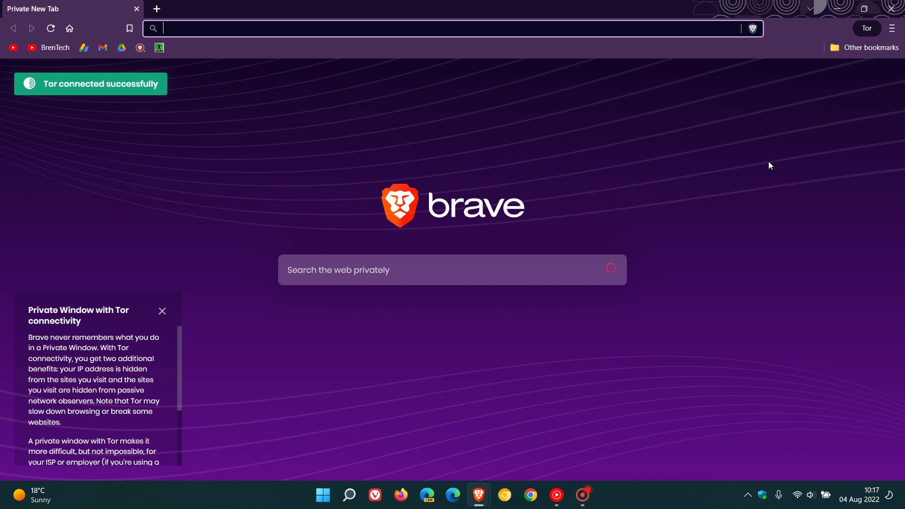
{"action": "left_click", "coordinate": [892, 9]}
{"action": "left_click", "coordinate": [69, 28]}
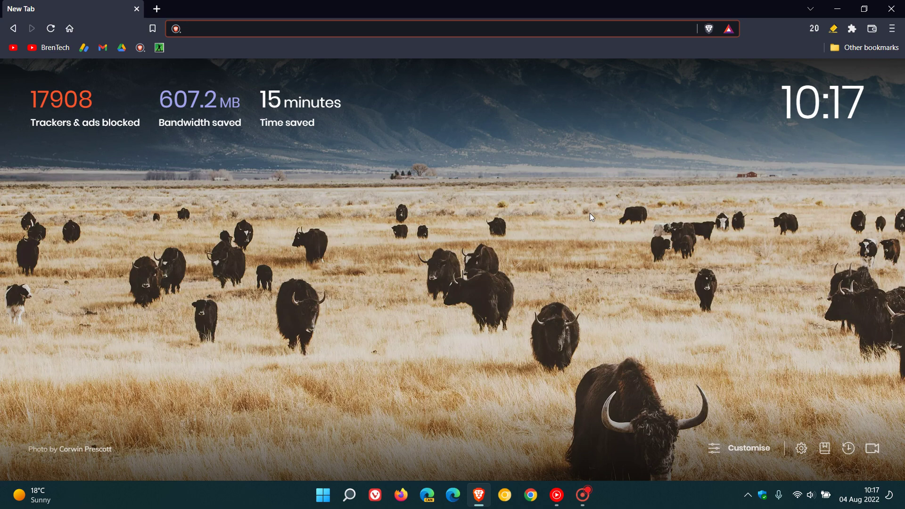
{"action": "left_click", "coordinate": [872, 29]}
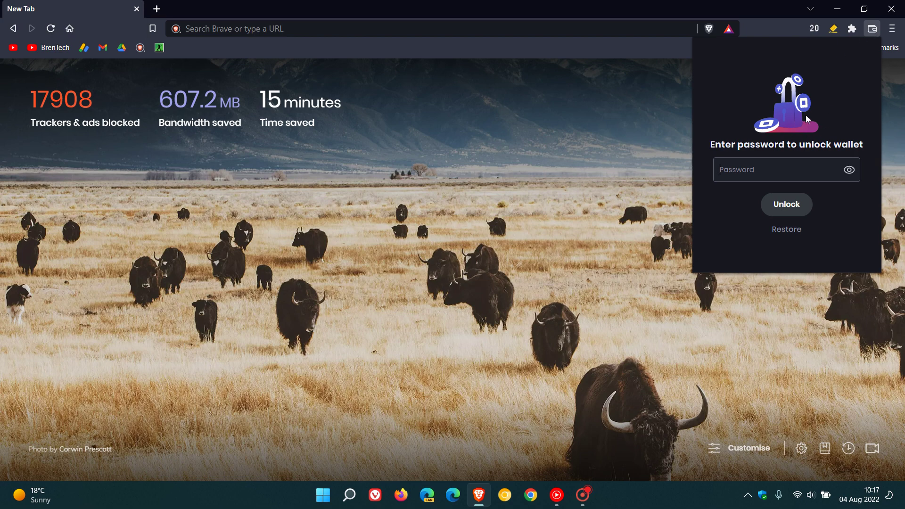
{"action": "left_click", "coordinate": [593, 166]}
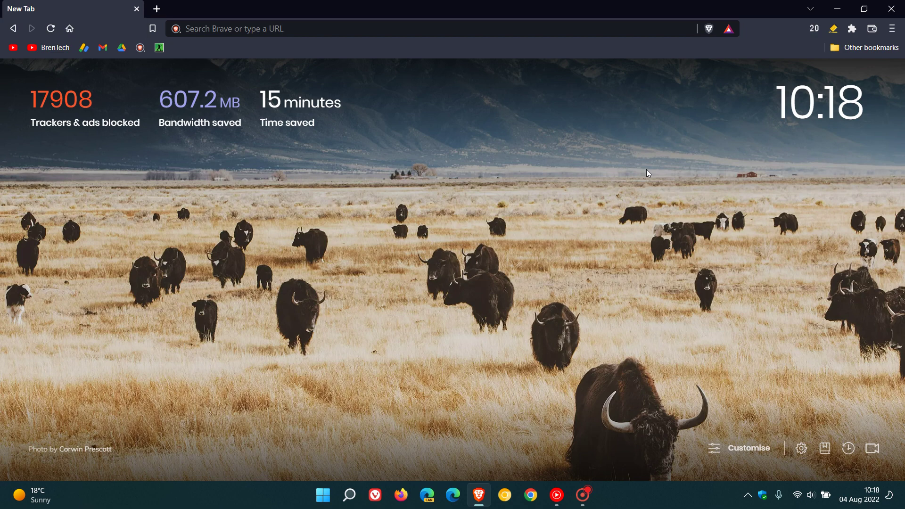
{"action": "right_click", "coordinate": [629, 164]}
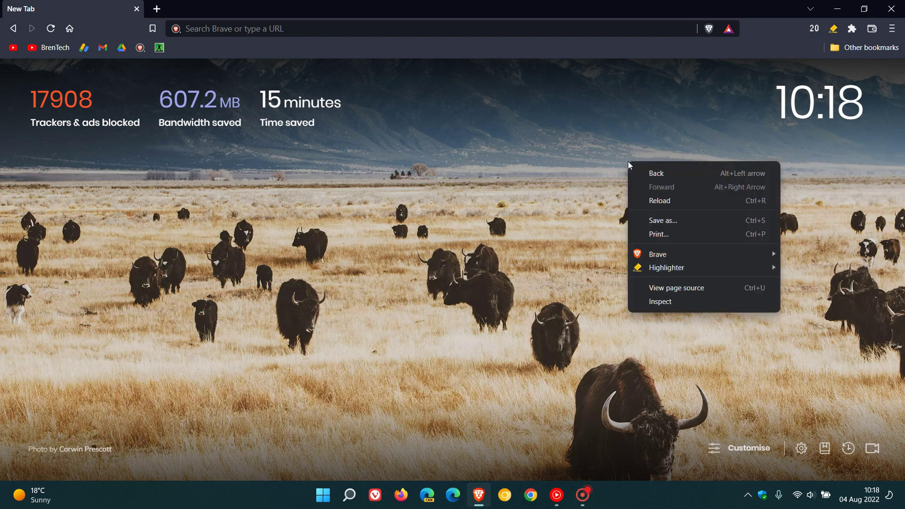
{"action": "left_click", "coordinate": [565, 147]}
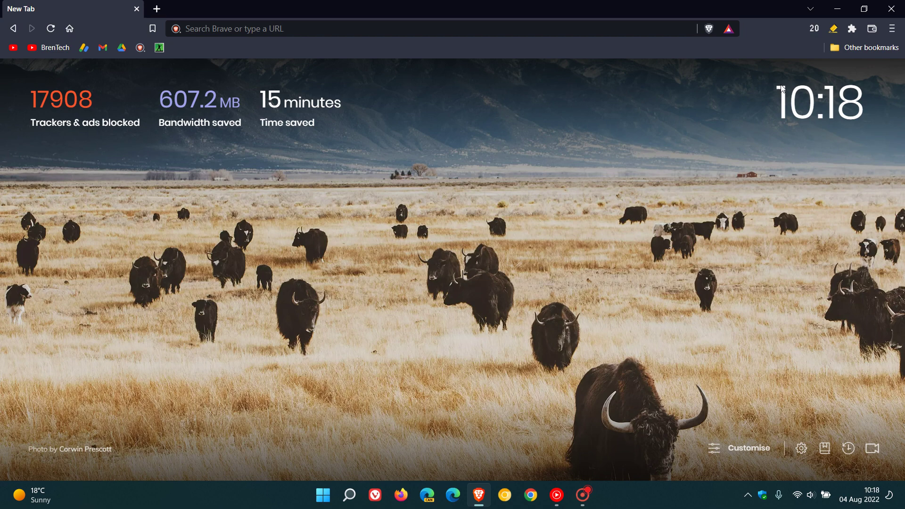
{"action": "left_click", "coordinate": [872, 29]}
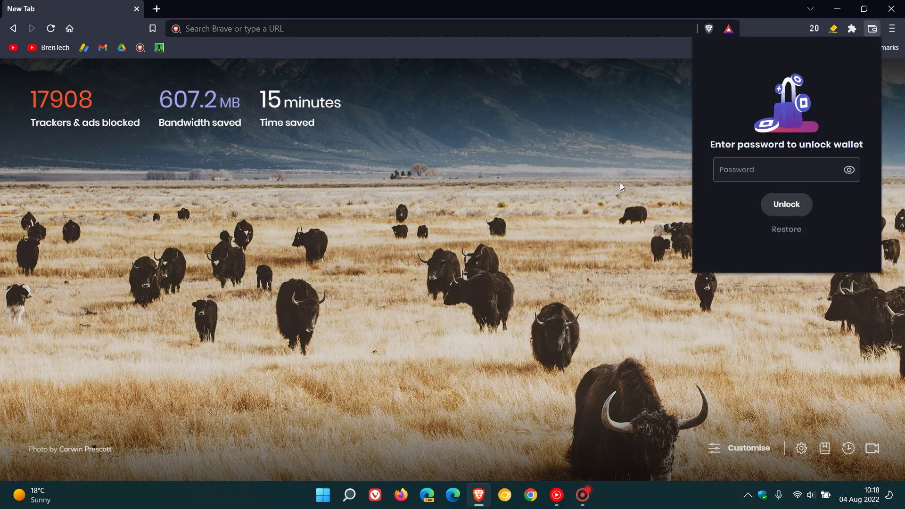
{"action": "left_click", "coordinate": [586, 174]}
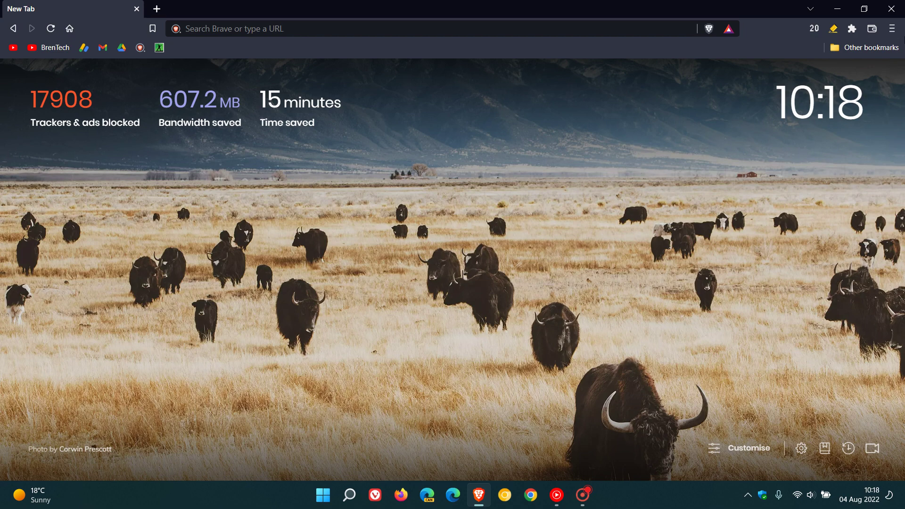
- Show the About Brave page confirming version 1.42.86 is up to date
{"action": "left_click", "coordinate": [895, 29]}
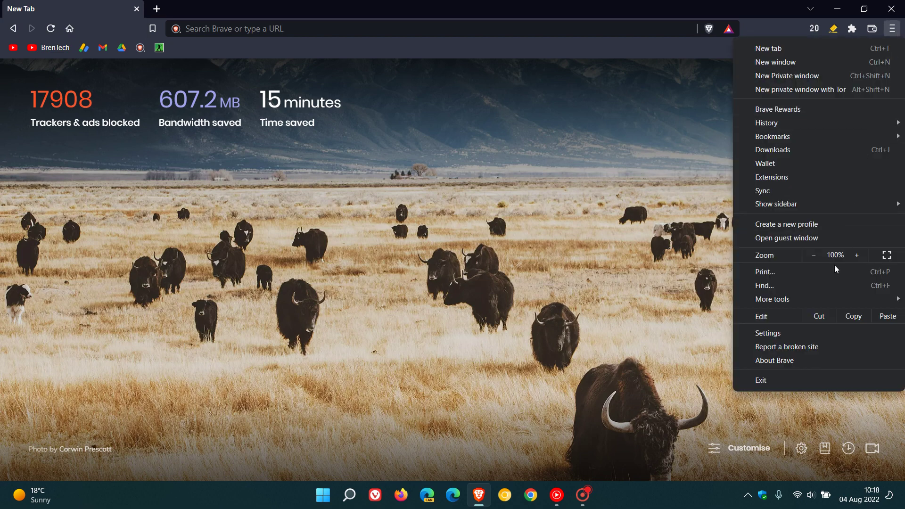
{"action": "key", "text": "Escape"}
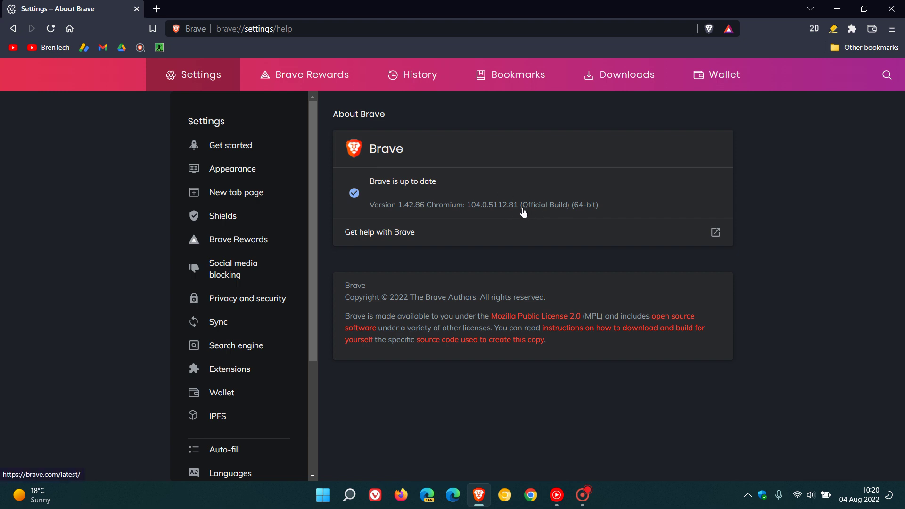
- Read the v1.42.86 release notes, close that tab, and return to the New Tab page
{"action": "left_click", "coordinate": [486, 213]}
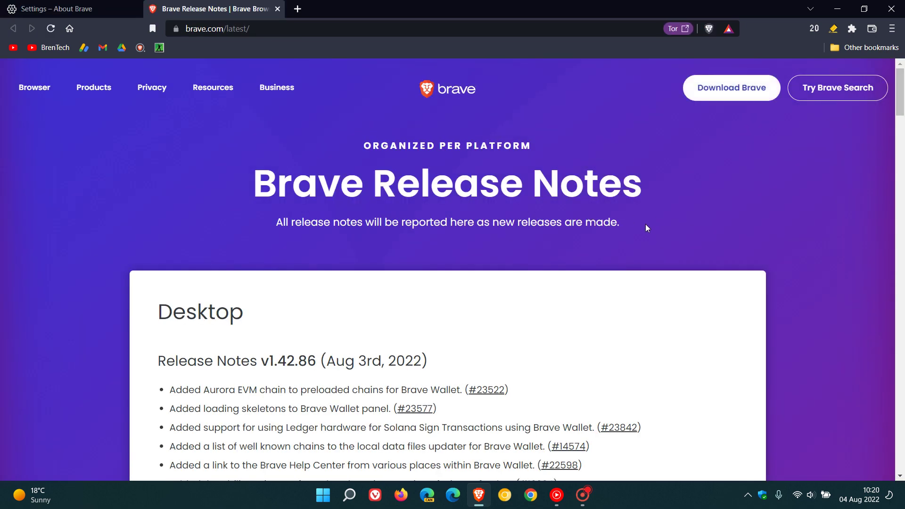
{"action": "scroll", "coordinate": [646, 224], "scroll_direction": "down", "scroll_amount": 6}
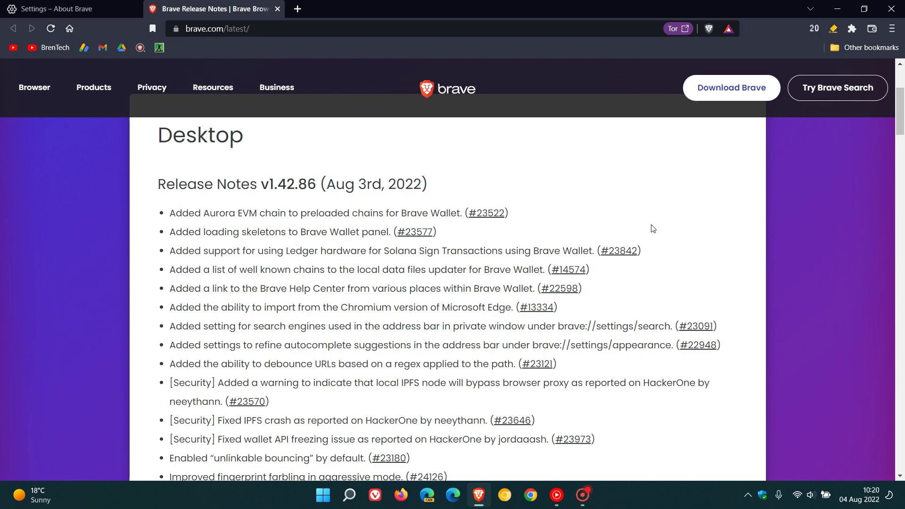
{"action": "scroll", "coordinate": [698, 248], "scroll_direction": "down", "scroll_amount": 3}
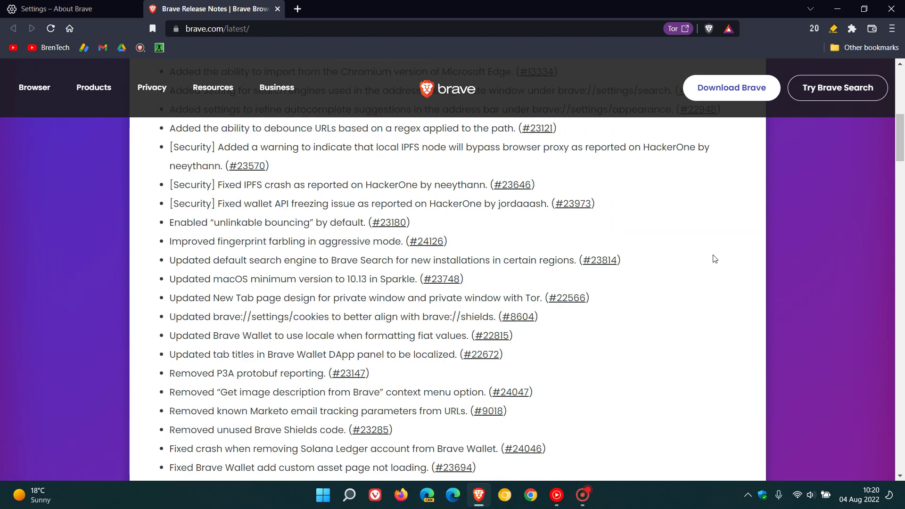
{"action": "scroll", "coordinate": [703, 272], "scroll_direction": "down", "scroll_amount": 3}
{"action": "scroll", "coordinate": [699, 271], "scroll_direction": "down", "scroll_amount": 10}
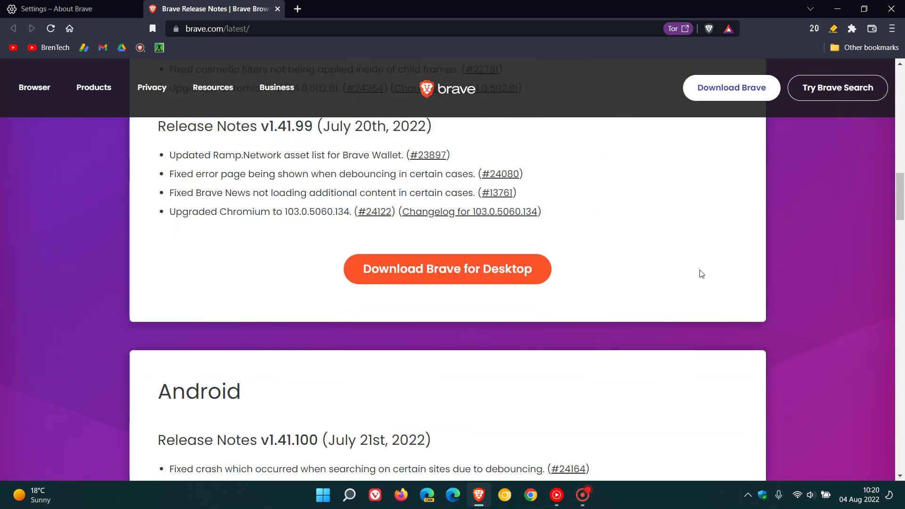
{"action": "scroll", "coordinate": [688, 266], "scroll_direction": "up", "scroll_amount": 10}
{"action": "left_click", "coordinate": [277, 9]}
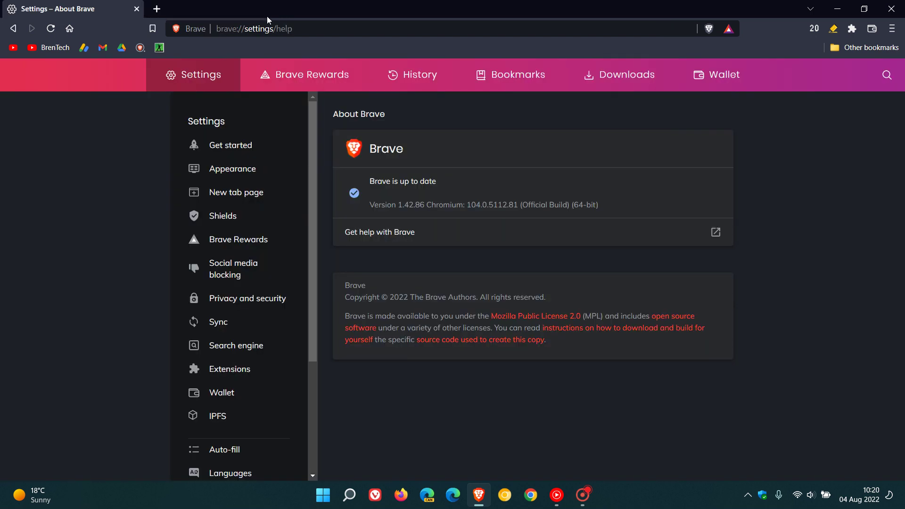
{"action": "left_click", "coordinate": [70, 29]}
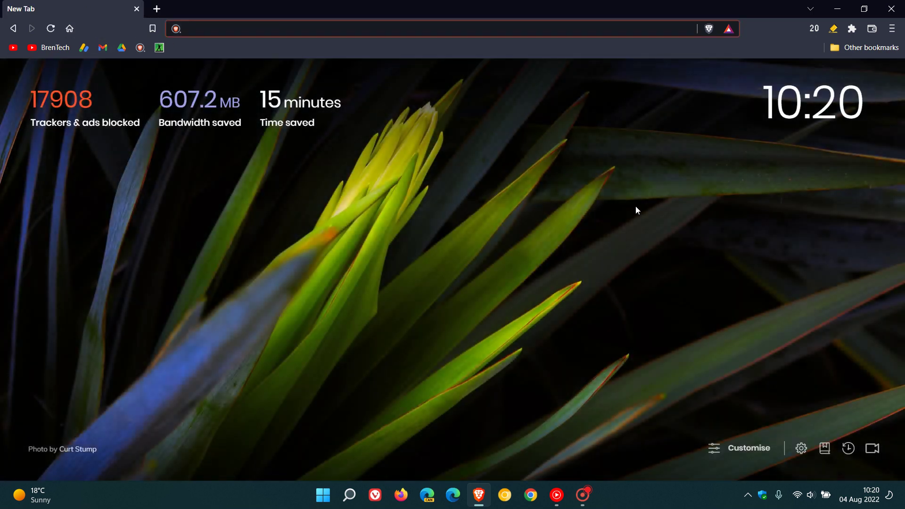